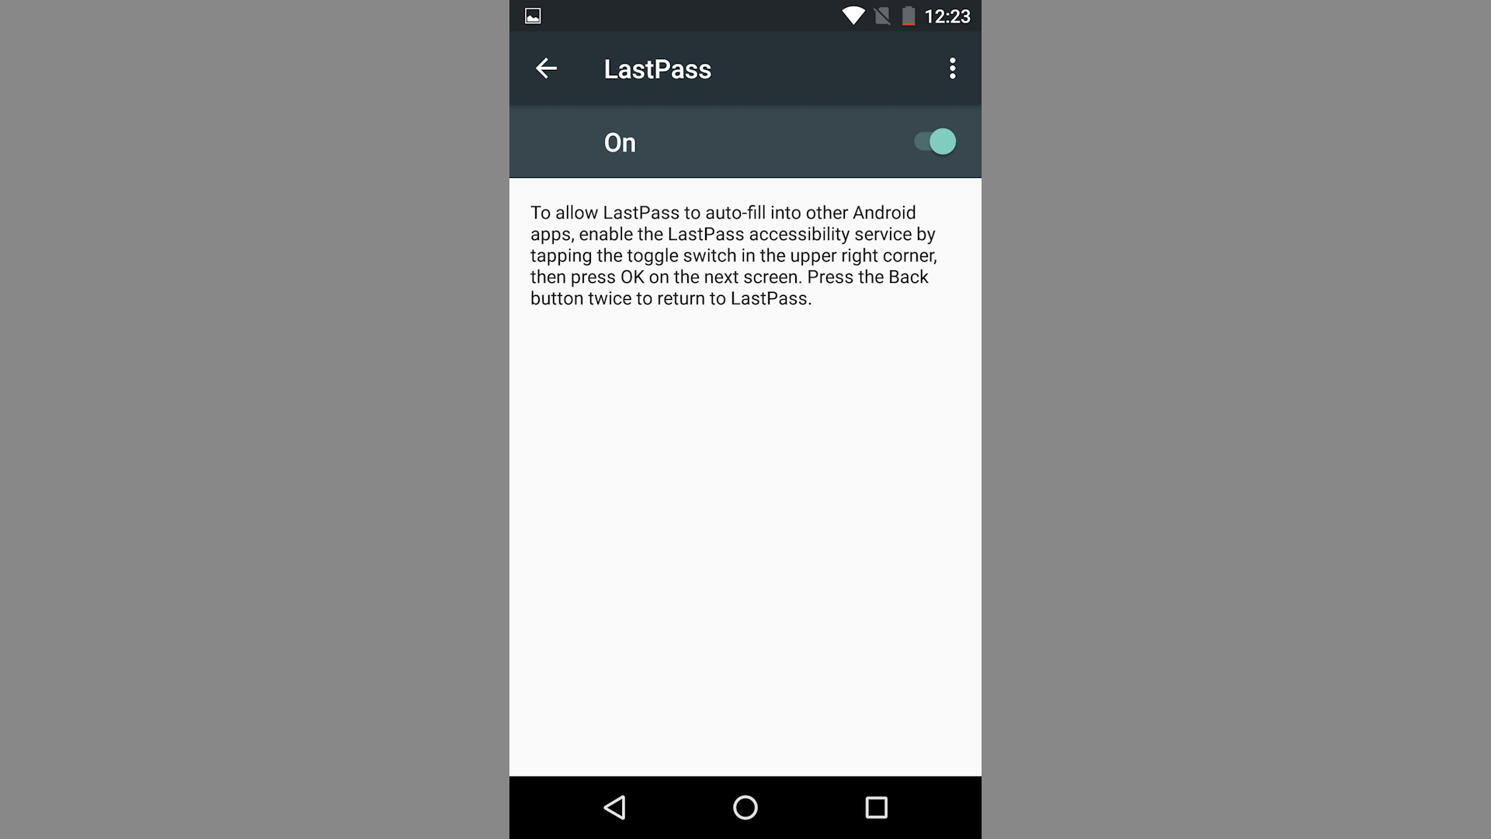
Step: Switch the LastPass accessibility service toggle from On to Off
left_click(934, 143)
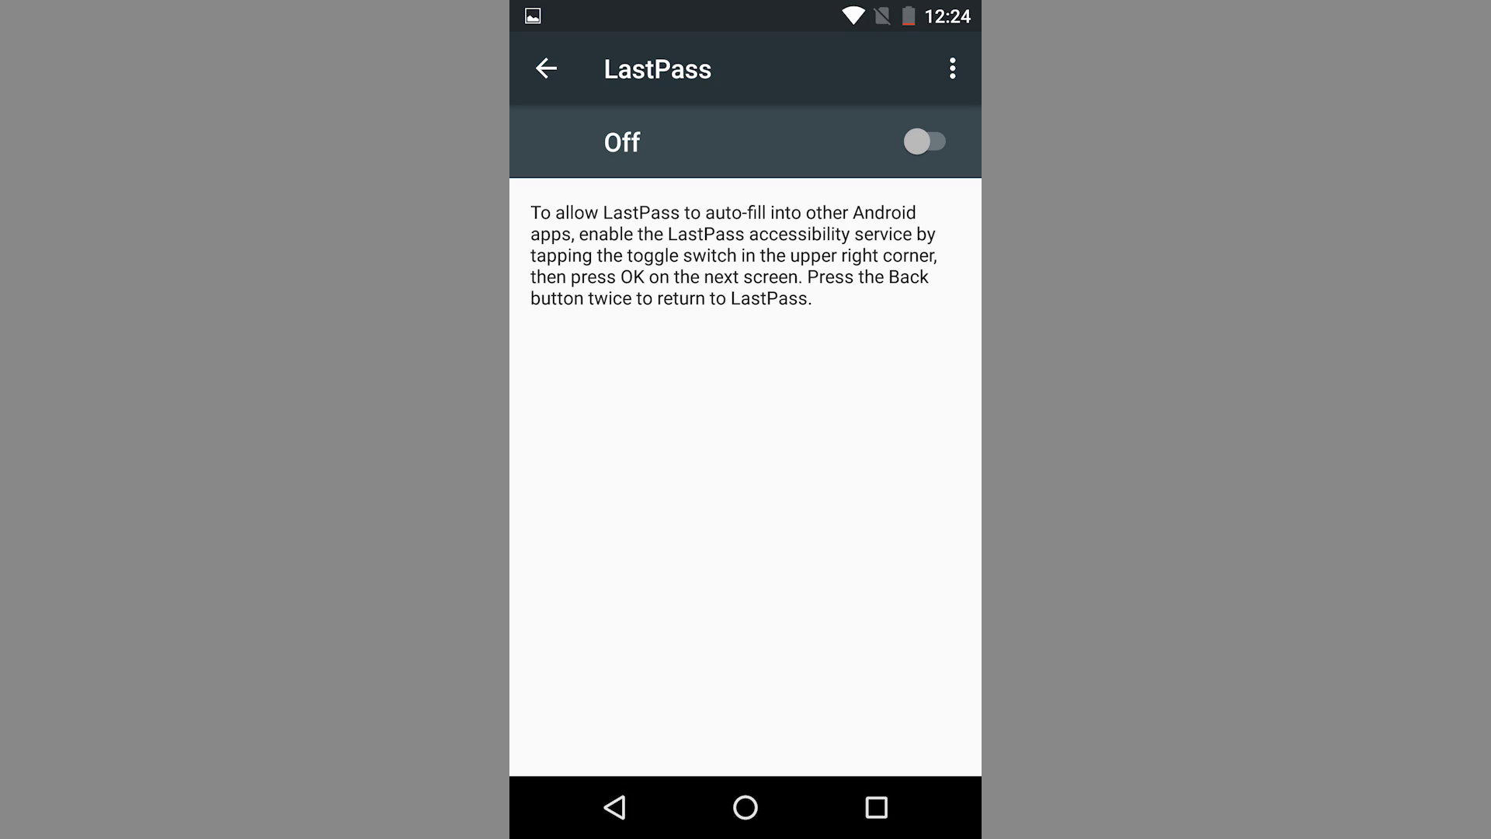